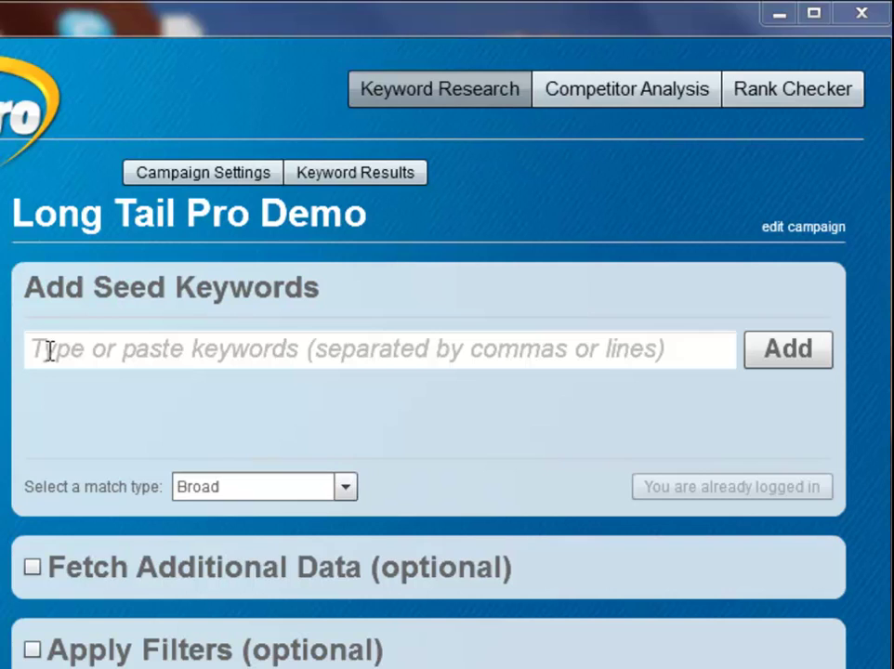
- Enter college scholarships, kindle, truffles, water heater and drivers license as seed keywords
left_click(49, 351)
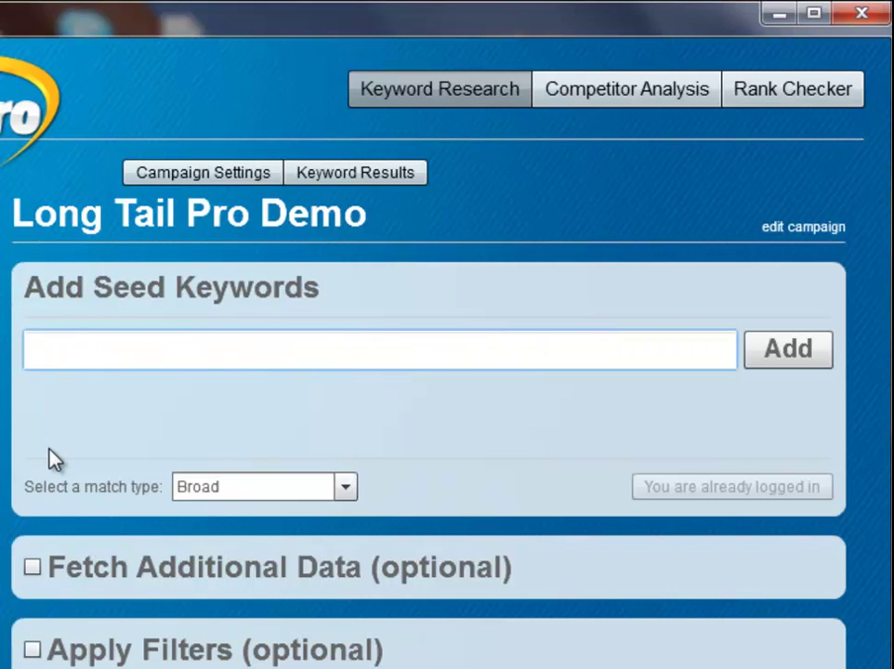
type("college sch")
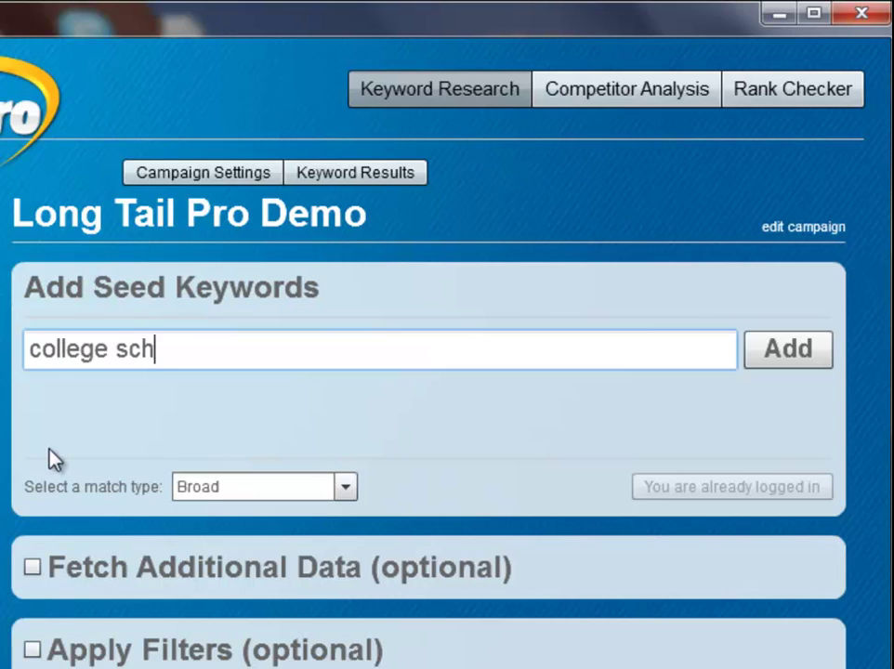
type("olarships, ")
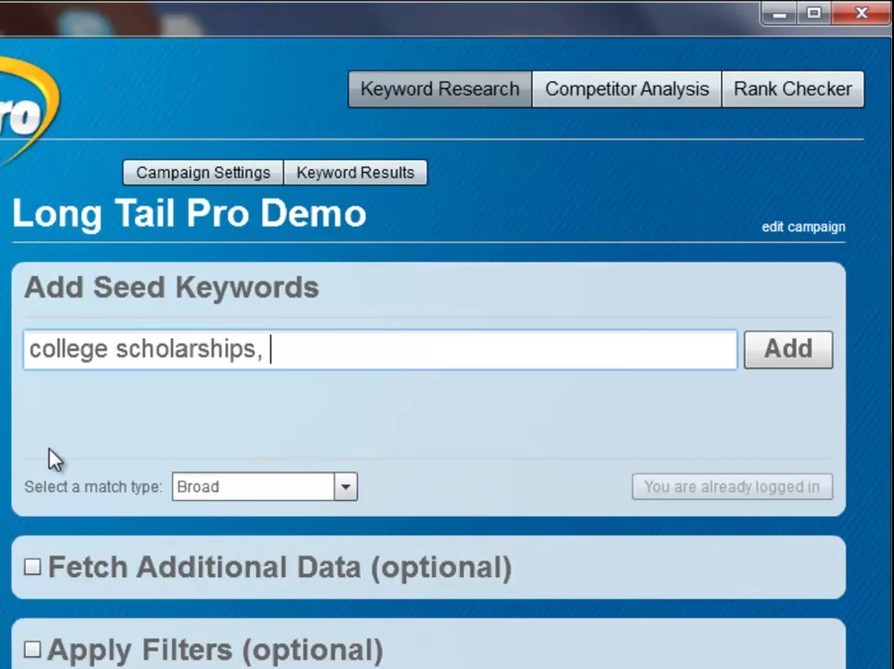
type("kindle")
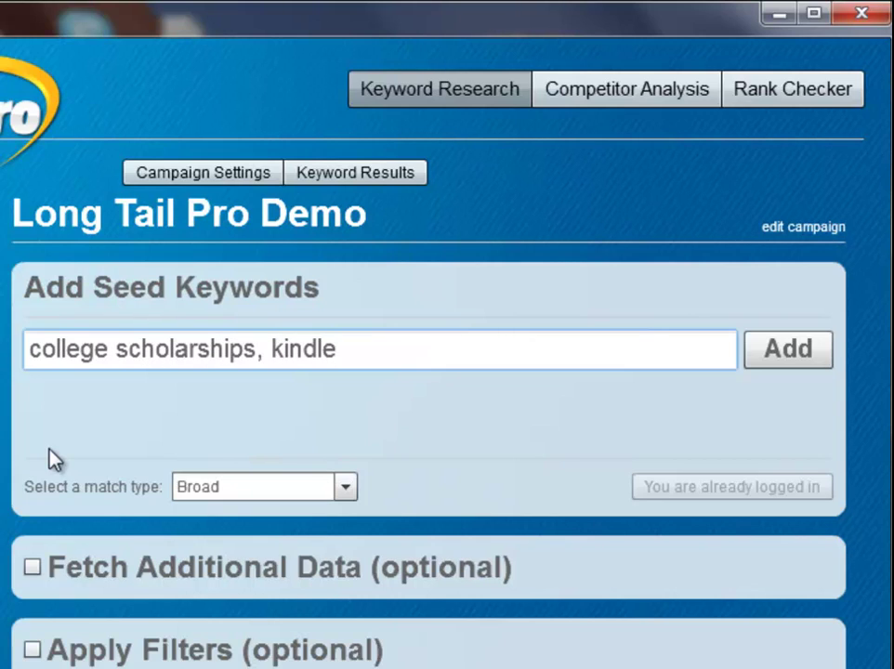
type(", truff")
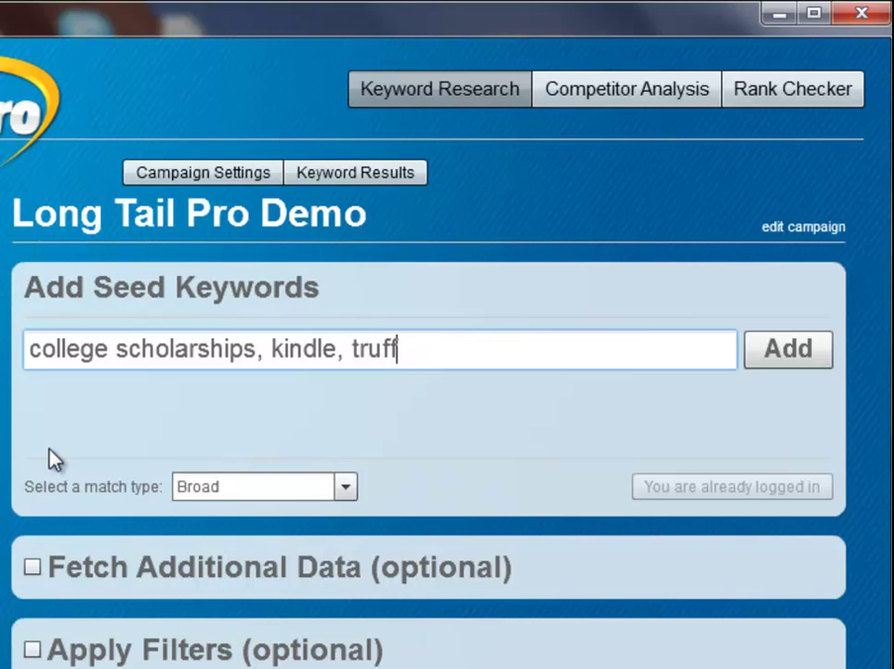
type("les")
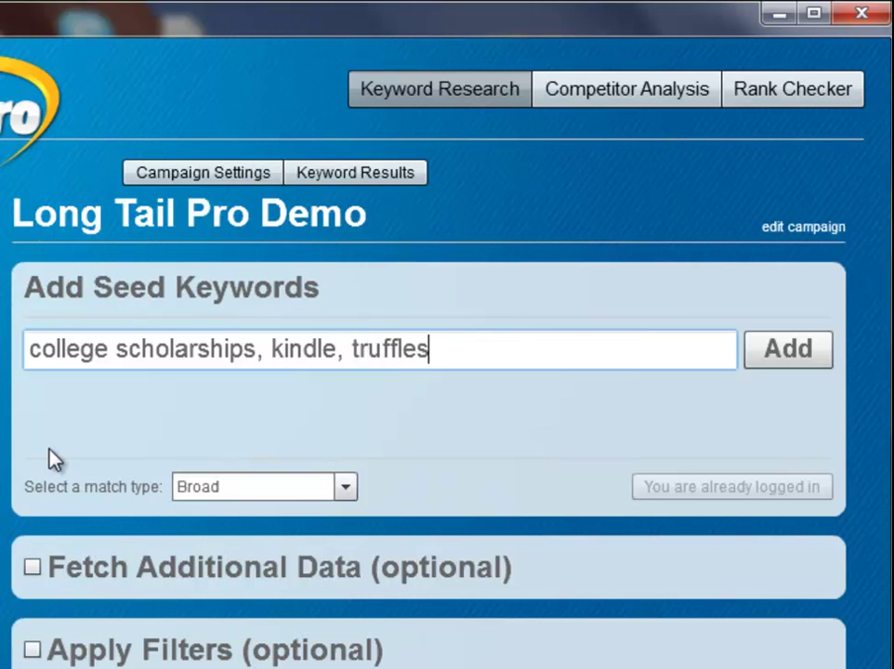
type(", water ")
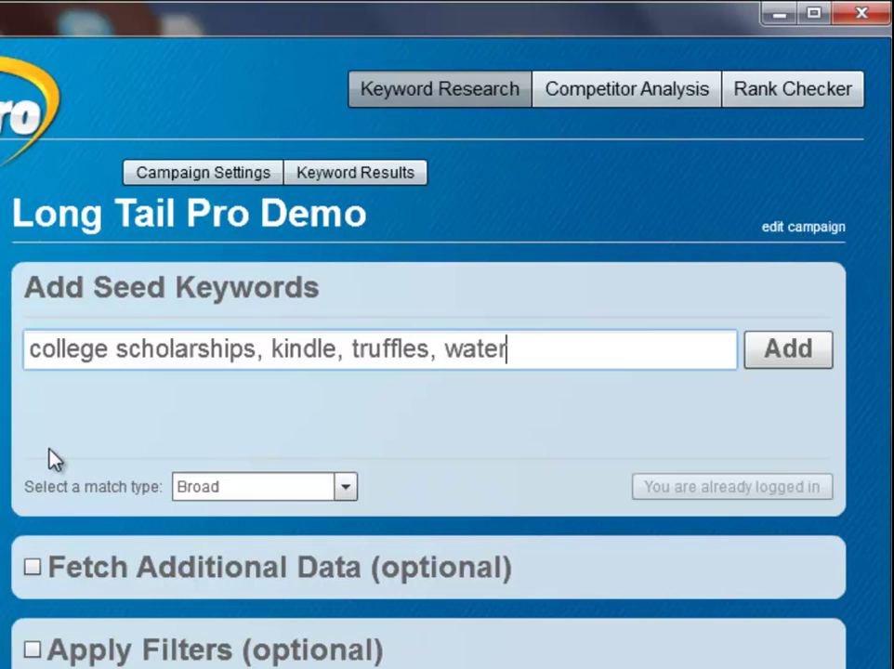
type("heater")
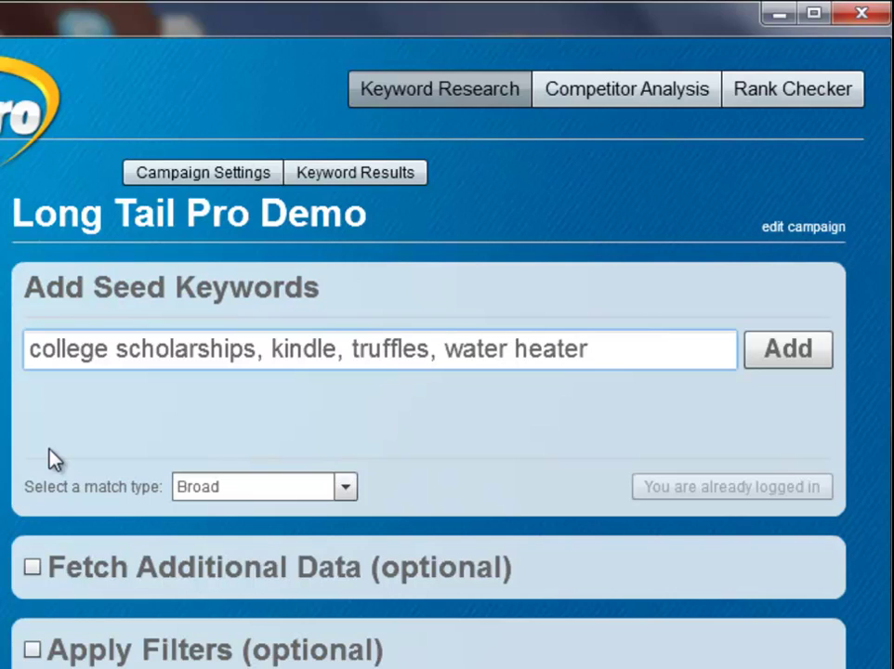
type(", driver")
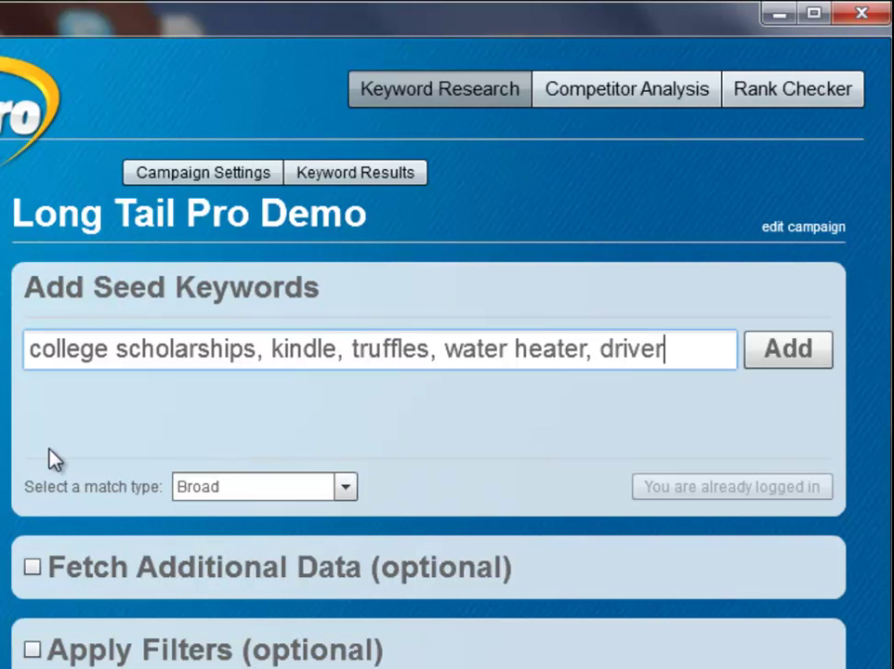
type("s licens")
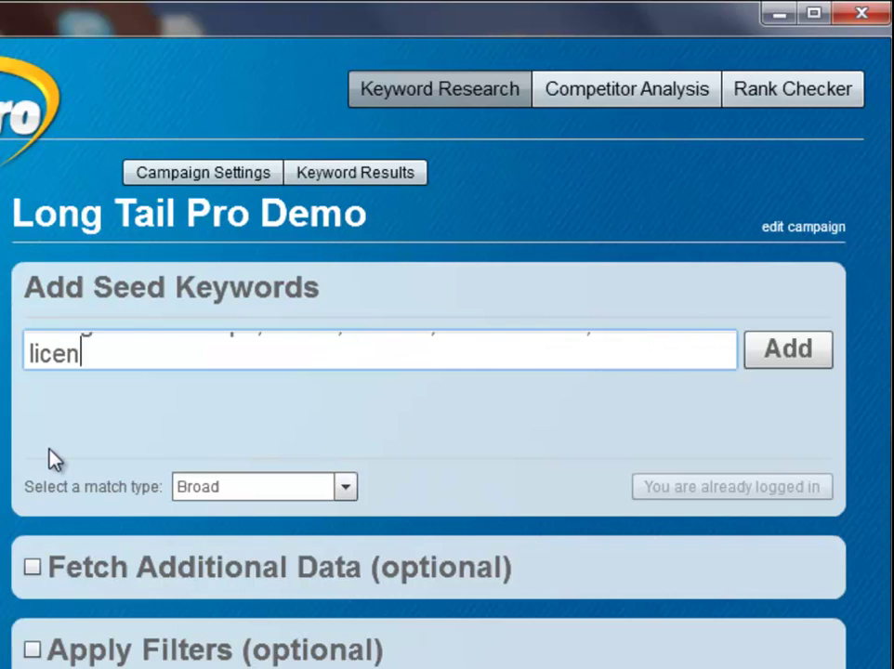
type("e")
key("Return")
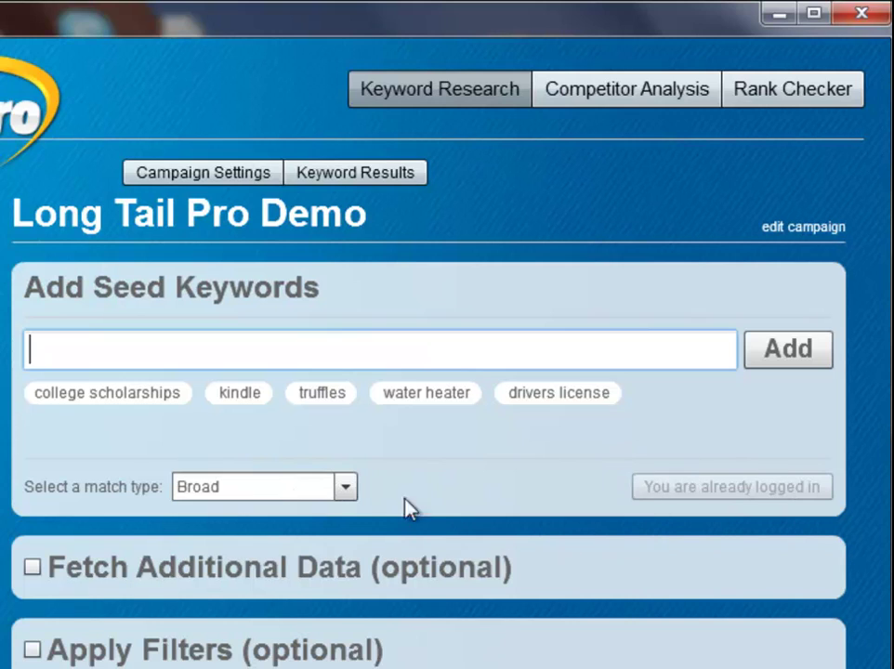
left_click(351, 500)
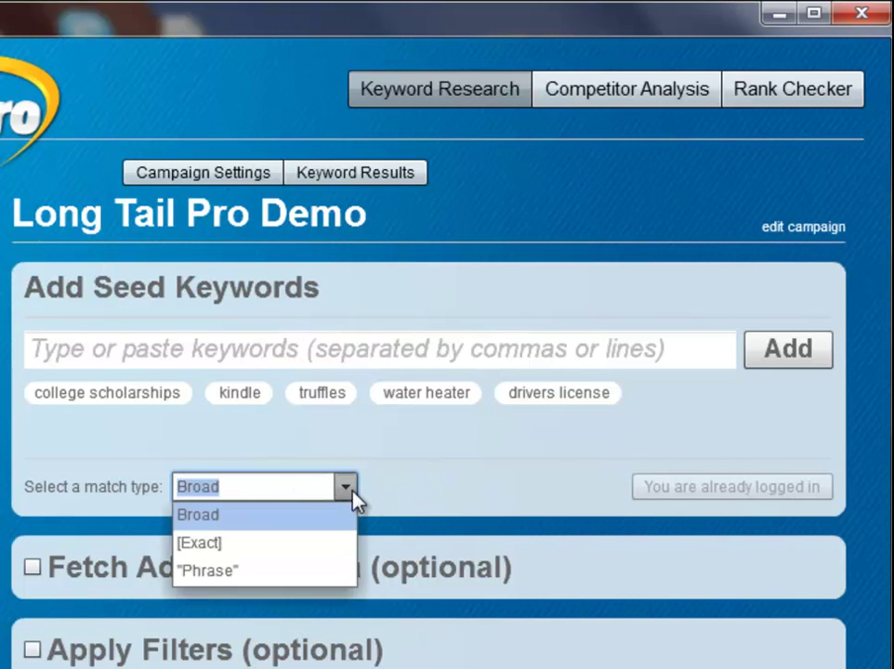
- Set match type to Exact and check exact-match domain availability for .com, .net and .org
left_click(269, 542)
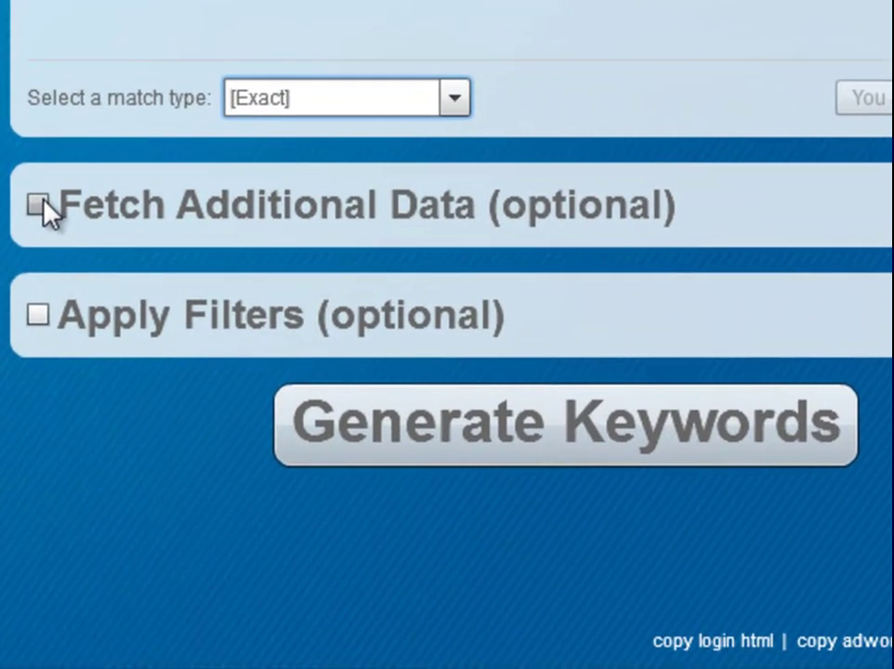
left_click(38, 205)
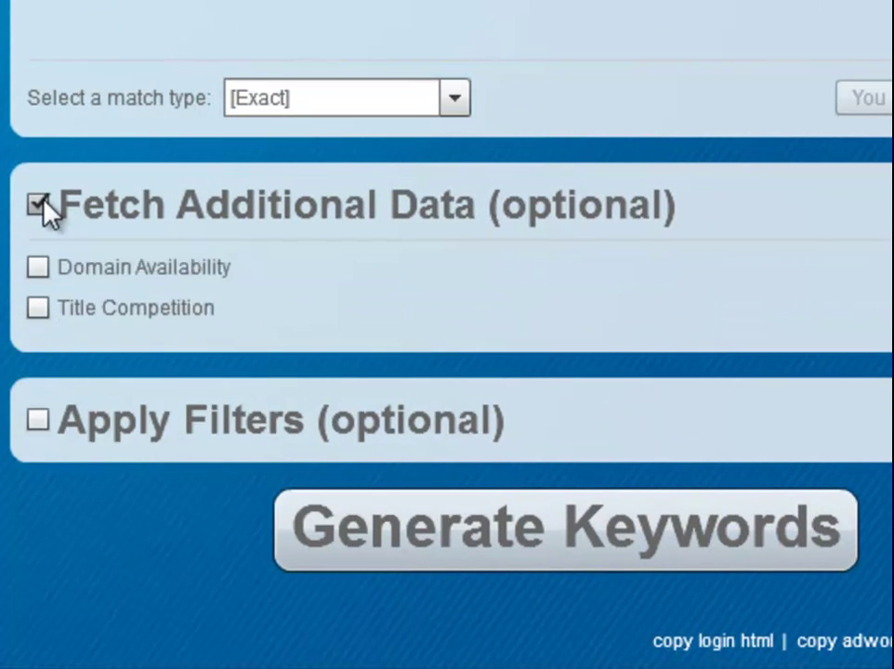
left_click(38, 268)
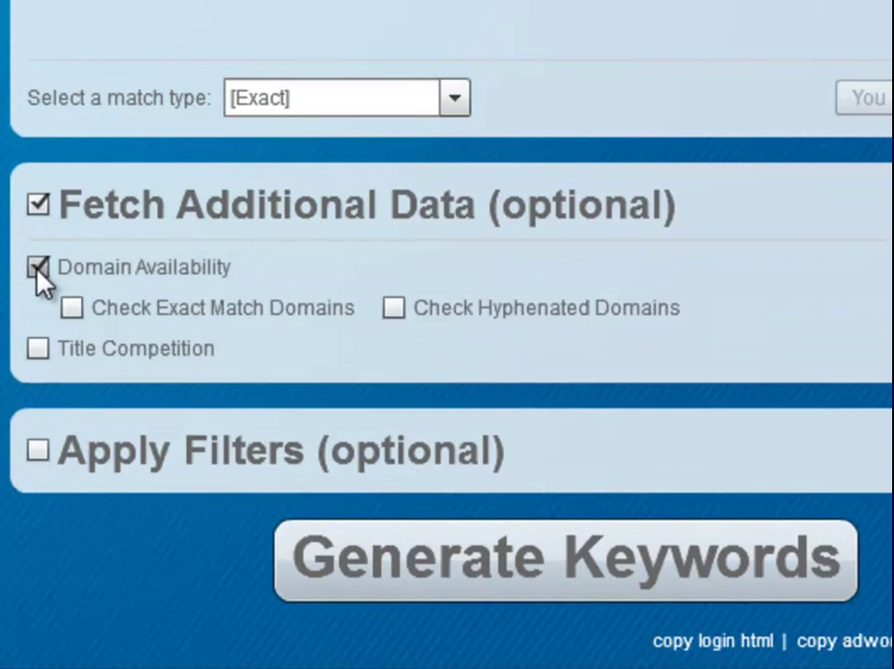
left_click(73, 308)
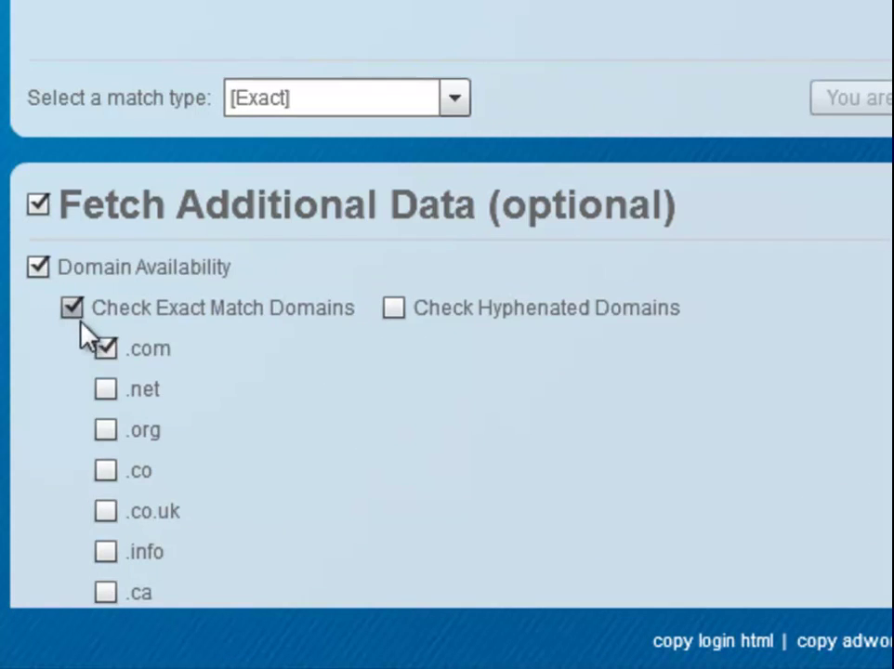
left_click(110, 390)
left_click(108, 432)
- Try the hyphenated-domain and Title Competition options, switching each back off
left_click(394, 308)
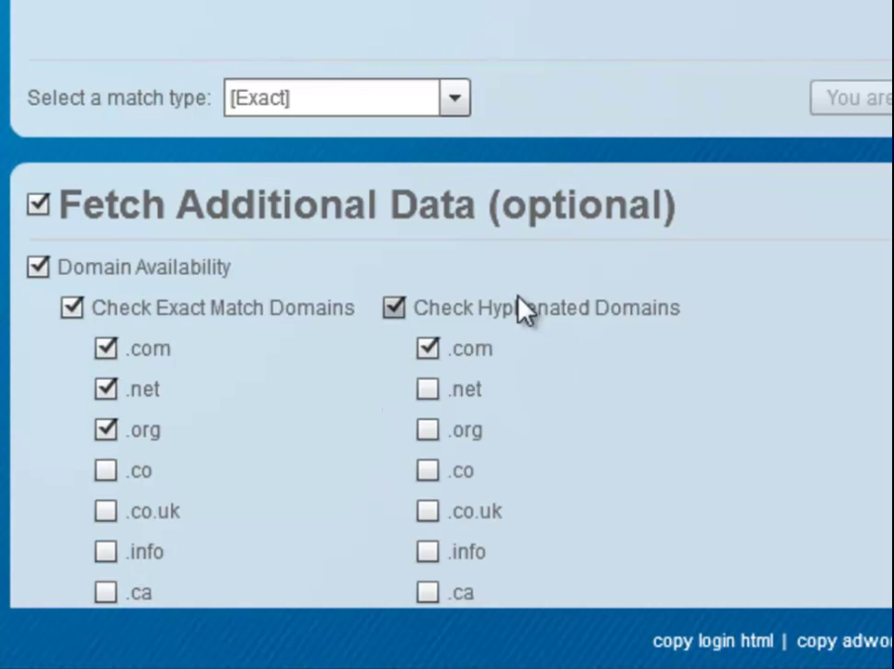
left_click(395, 309)
scroll(446, 372, "down", 3)
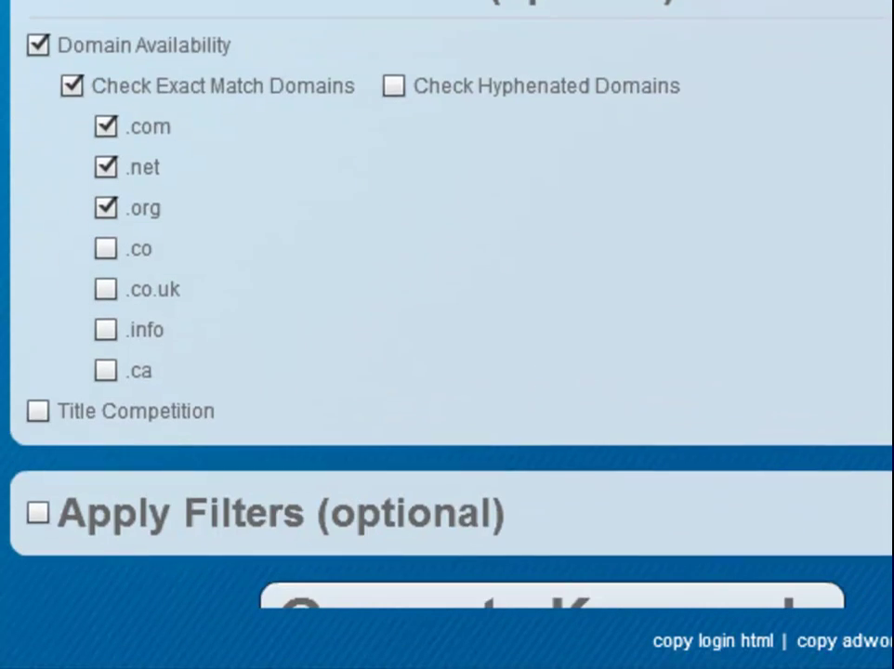
left_click(37, 353)
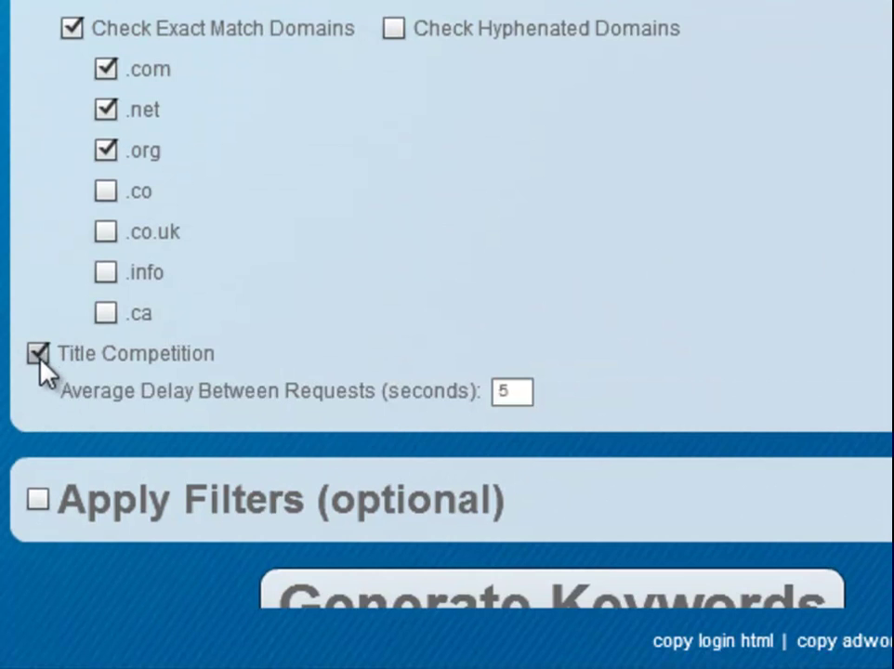
left_click(38, 356)
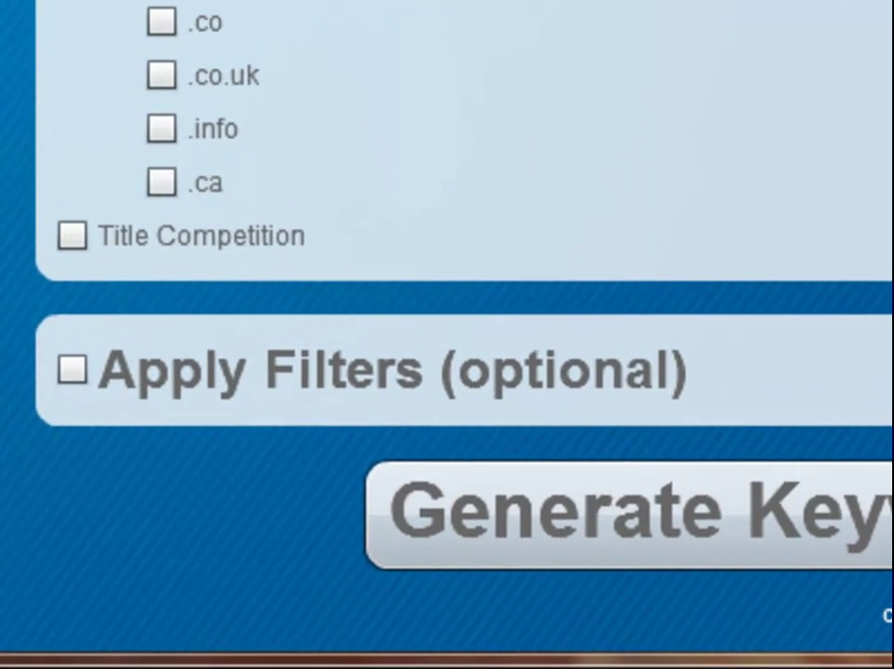
- Apply filters with minimum 3000 average local searches and minimum 1.00 average CPC
left_click(61, 397)
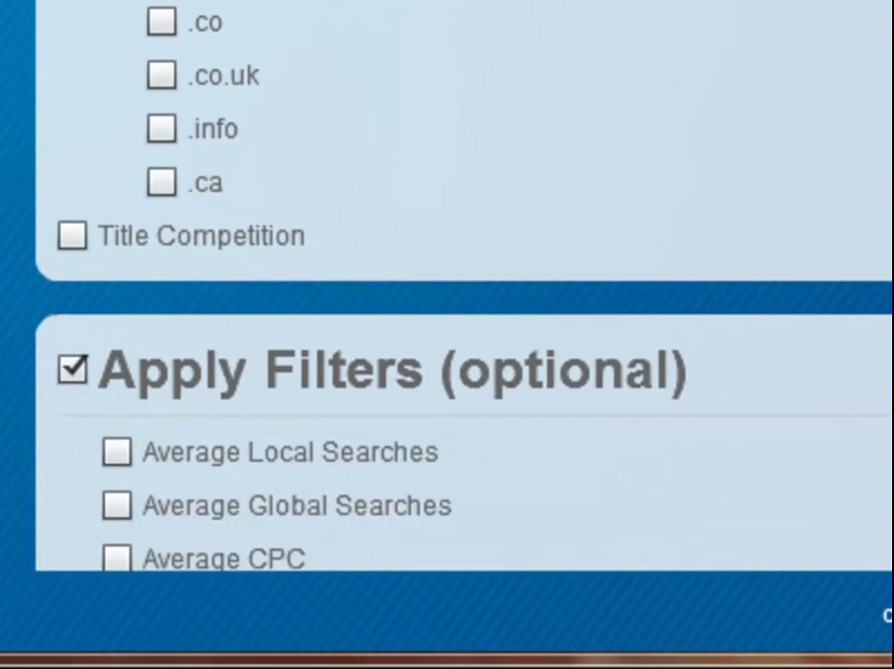
scroll(446, 326, "down", 5)
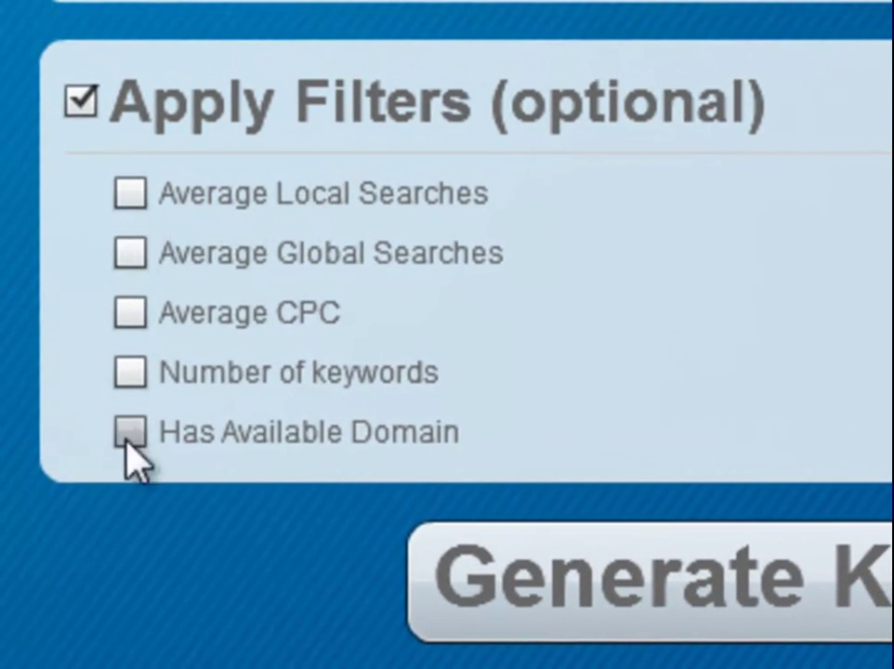
left_click(129, 193)
left_click(183, 258)
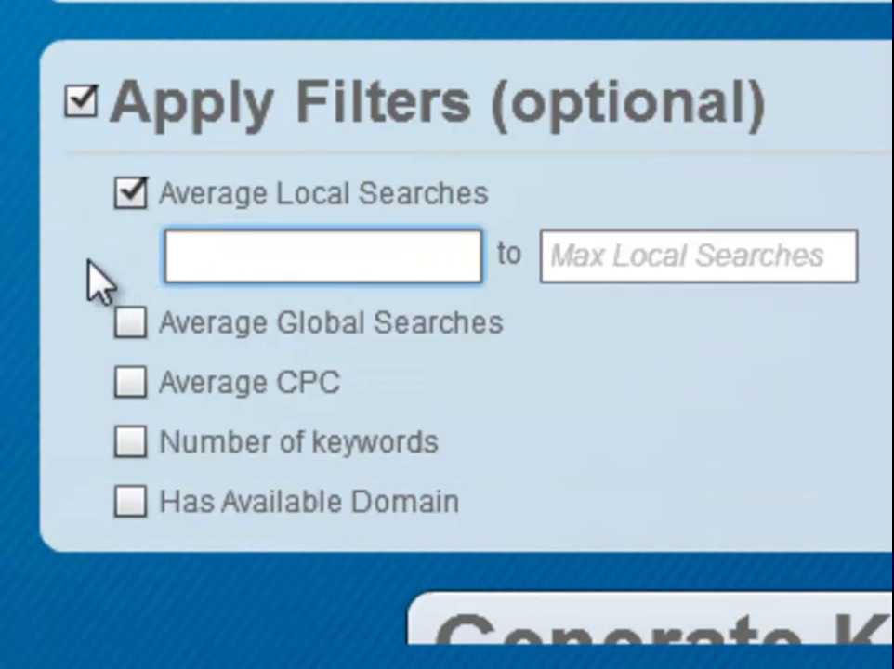
type("3000")
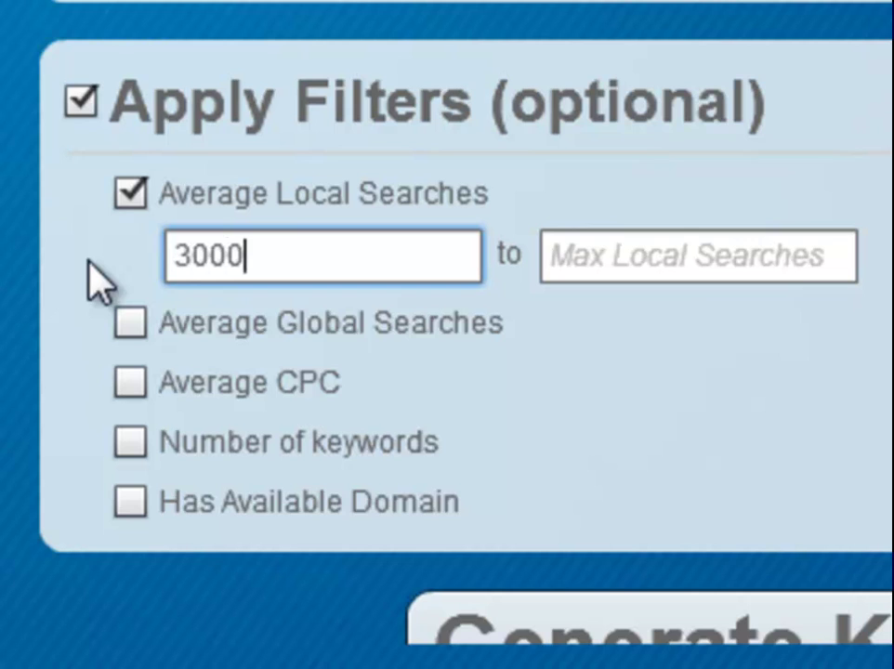
left_click(125, 386)
left_click(223, 443)
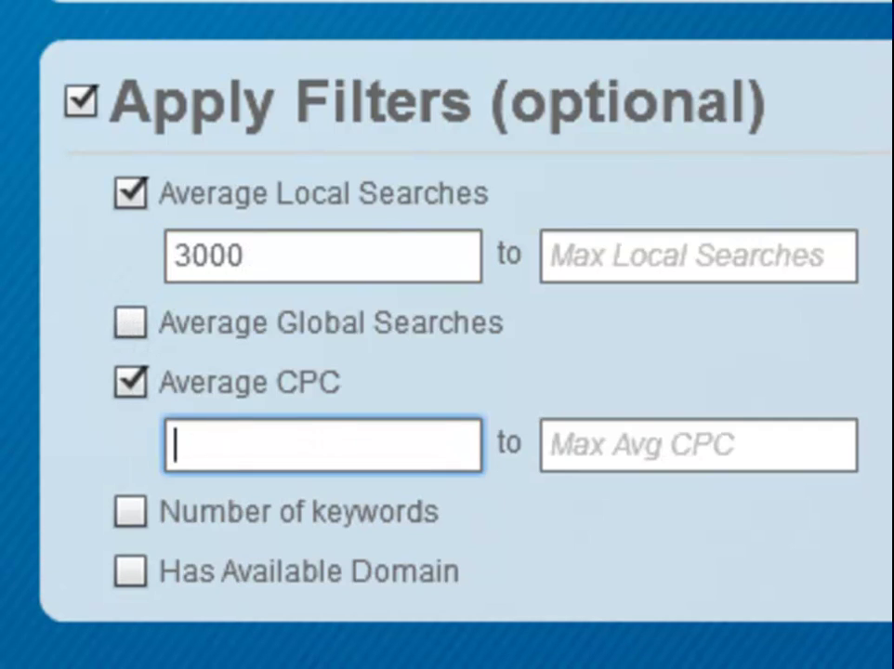
type("1.00")
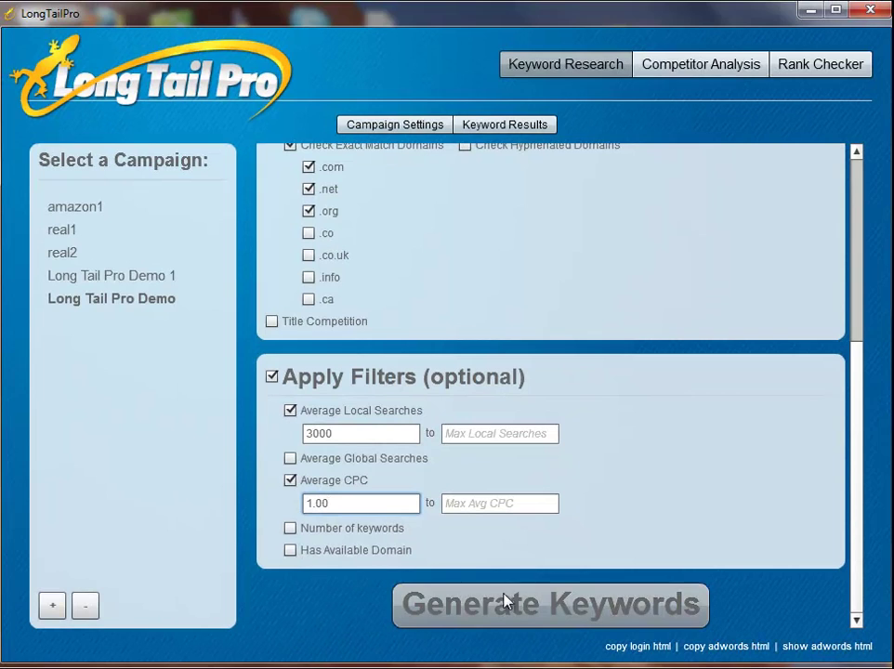
- Generate keywords using the Exact match settings and filters
left_click(517, 605)
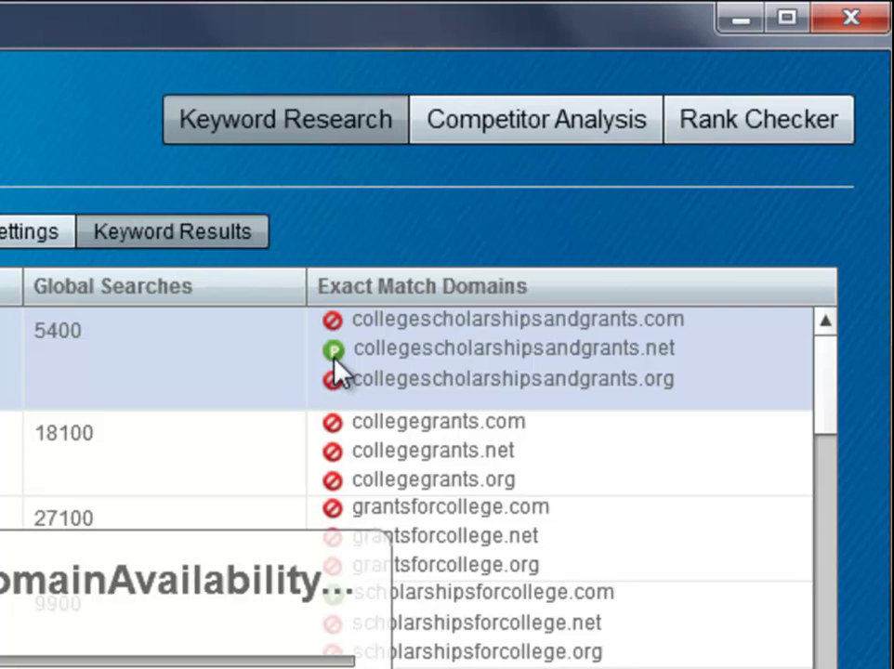
left_click(764, 417)
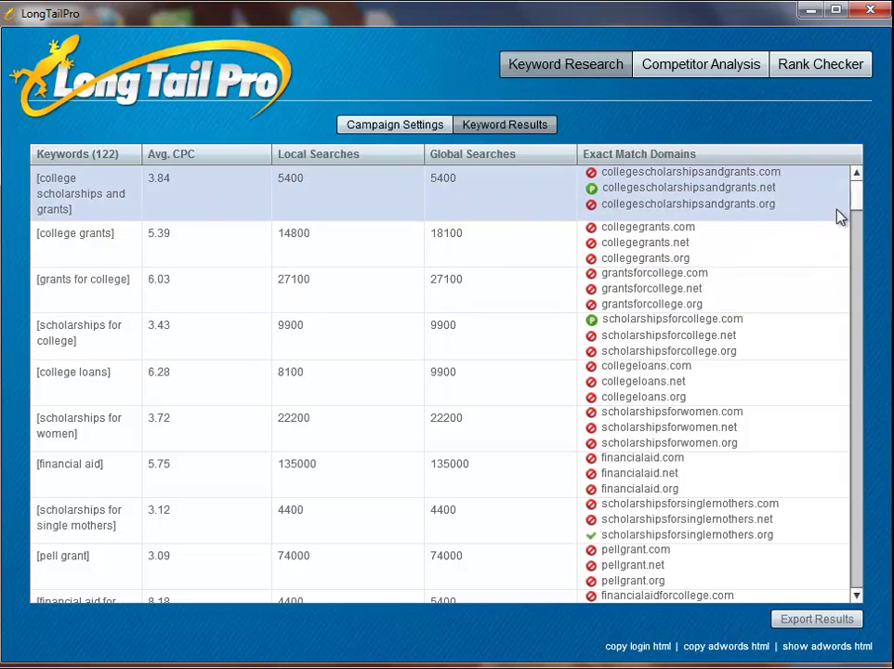
mouse_move(856, 203)
left_mouse_down()
mouse_move(858, 223)
mouse_move(858, 193)
left_mouse_up()
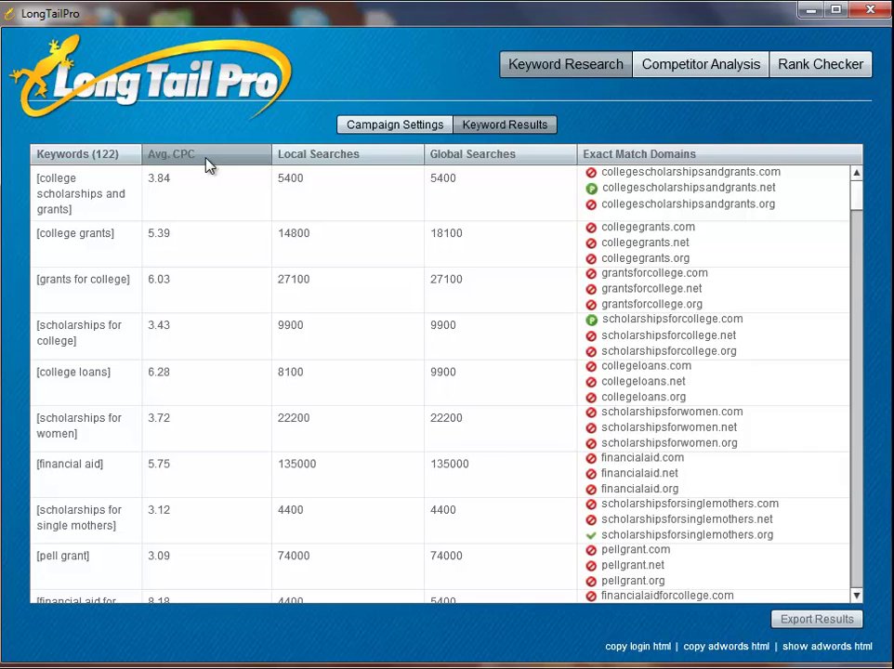
- Sort the 122 keywords by local searches ascending, led by on demand water heater at 3600
left_click(191, 155)
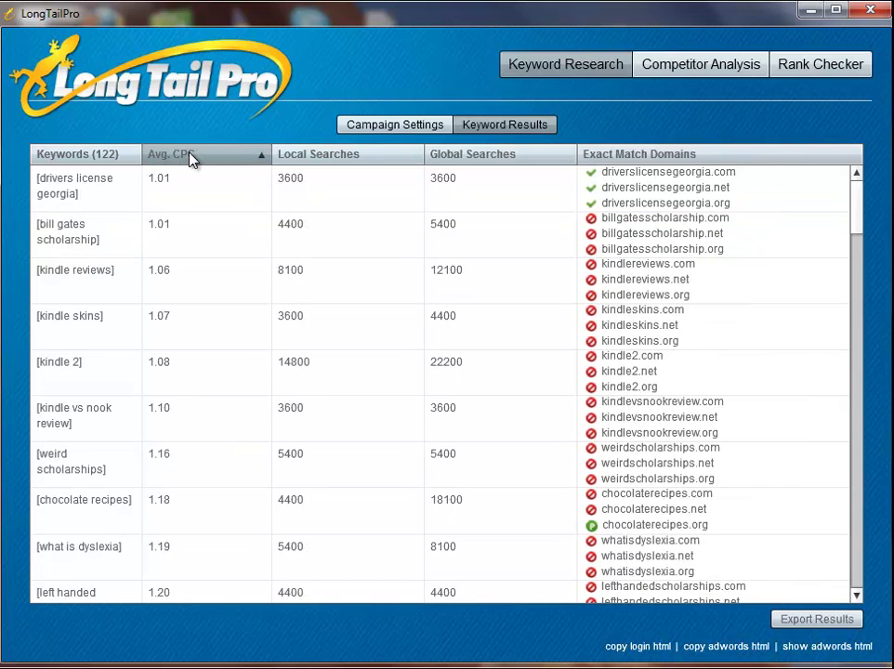
left_click(194, 156)
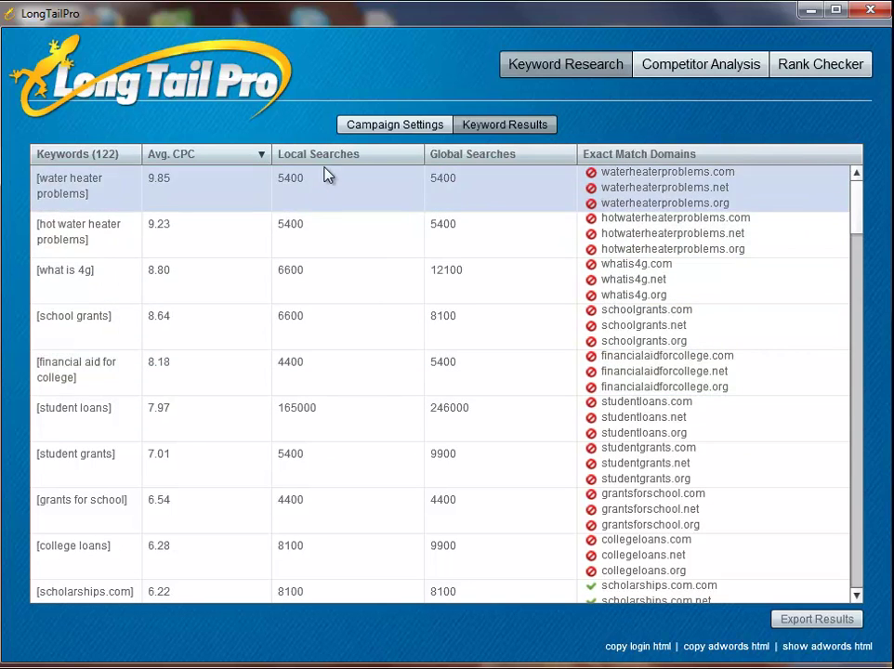
left_click(331, 156)
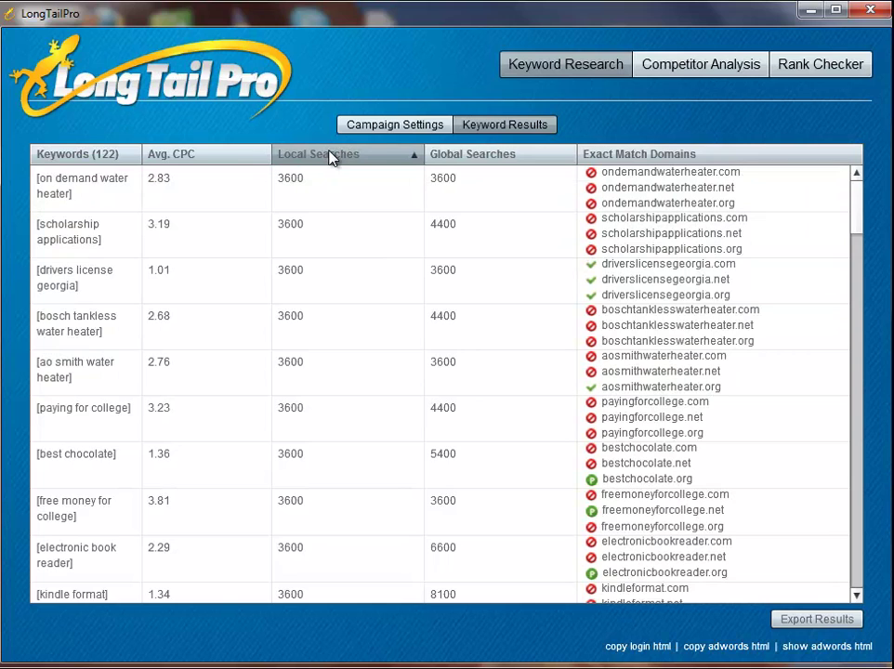
left_click(331, 157)
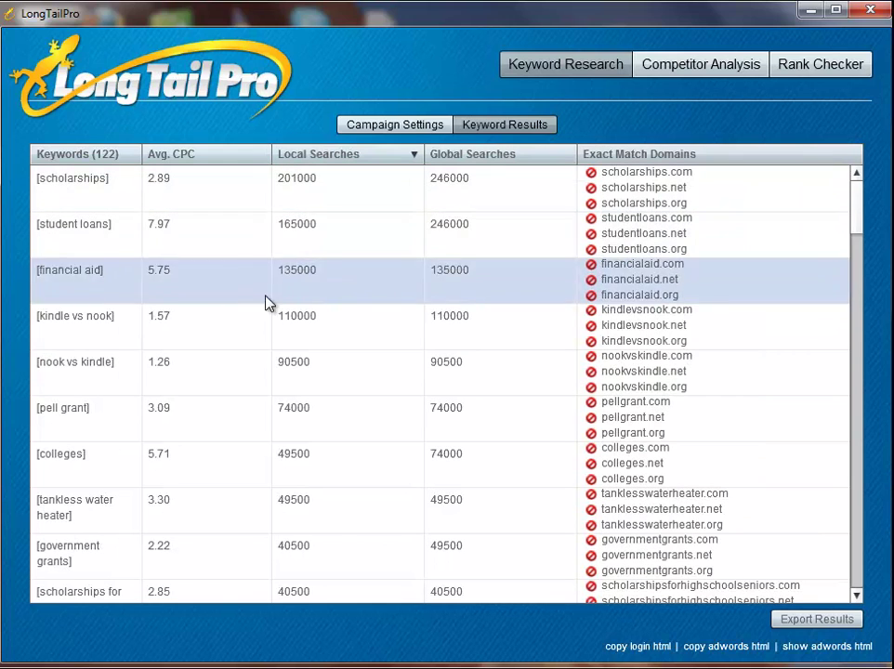
left_click(343, 154)
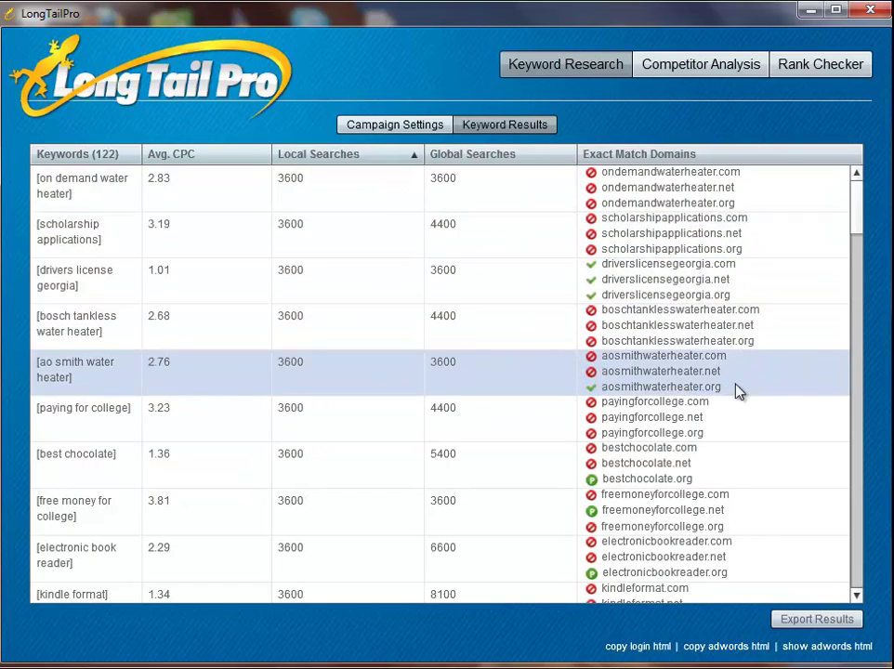
left_click_drag(857, 221, 855, 178)
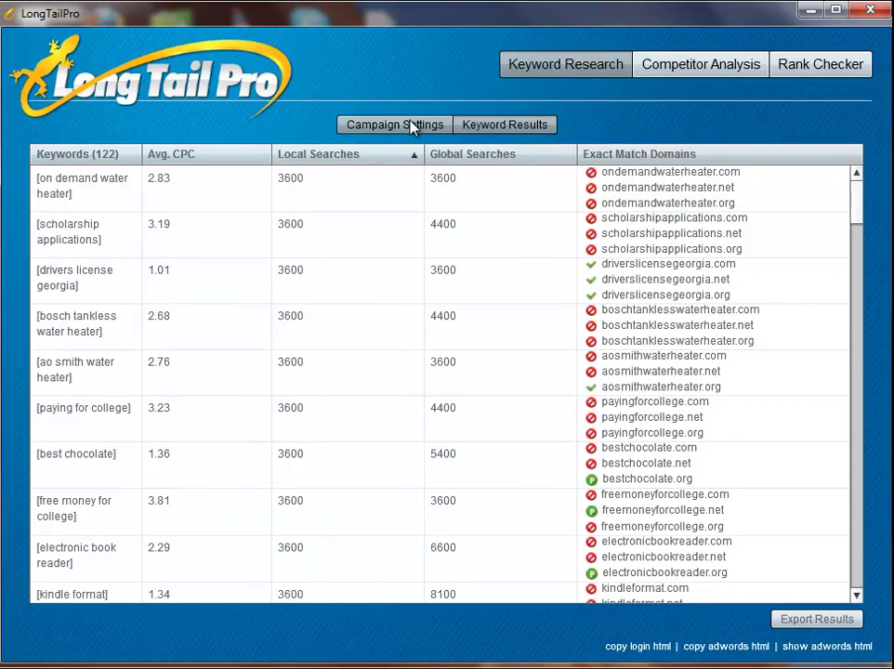
- In Campaign Settings, set minimum local searches 1000, minimum CPC 2, and require Has Available Domain
left_click(413, 127)
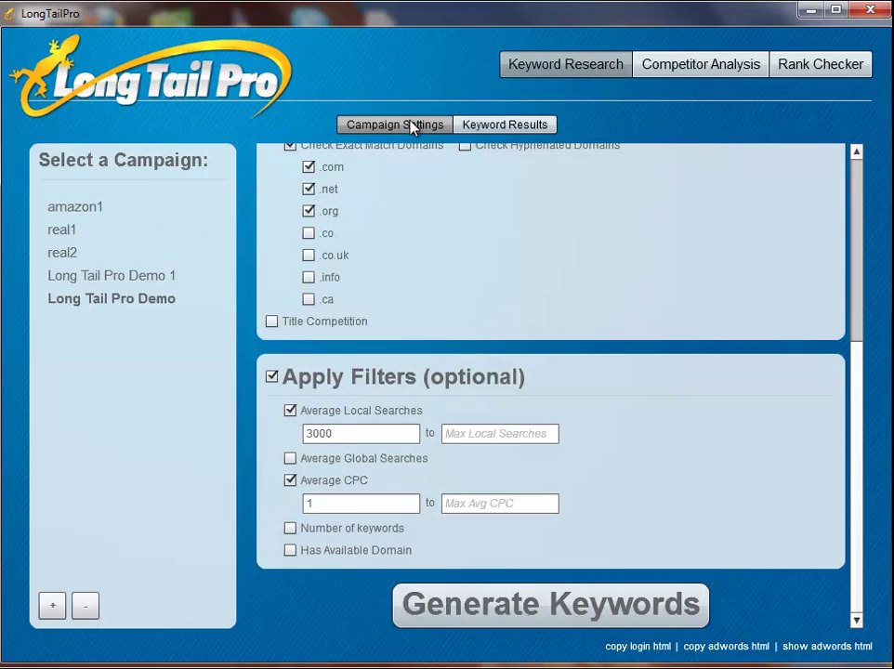
left_click_drag(335, 433, 286, 437)
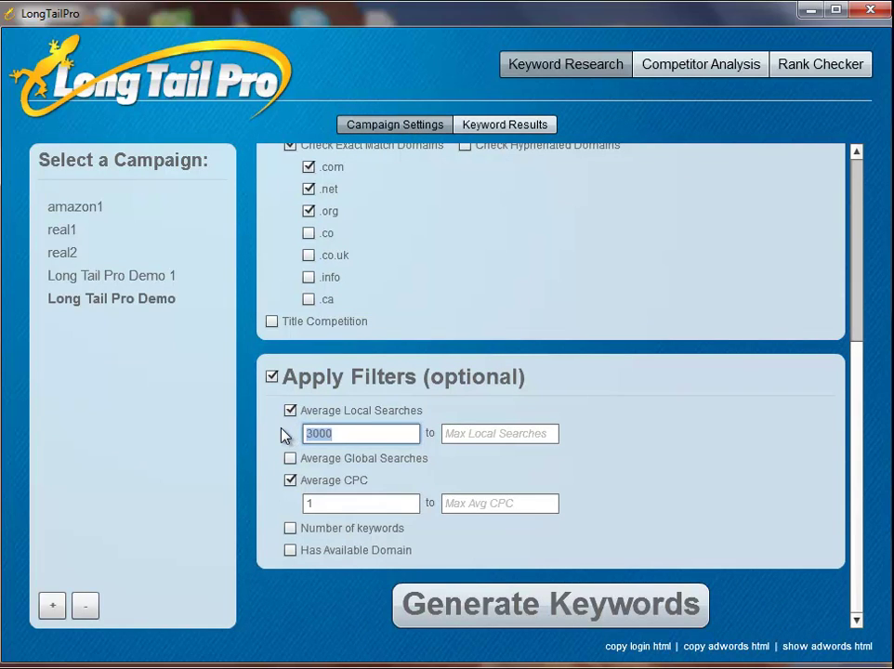
type("1000")
left_click(360, 504)
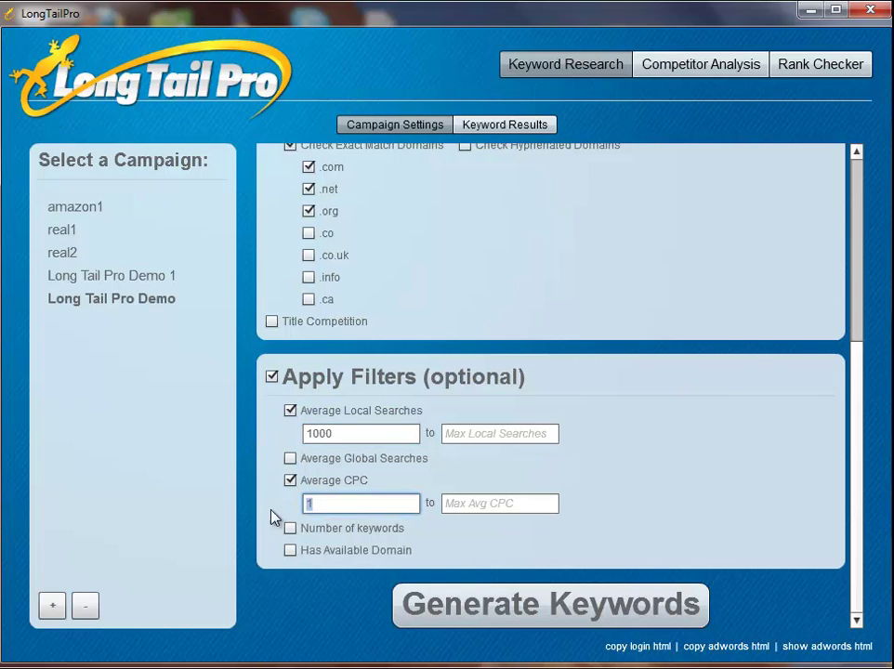
type("2")
left_click(291, 552)
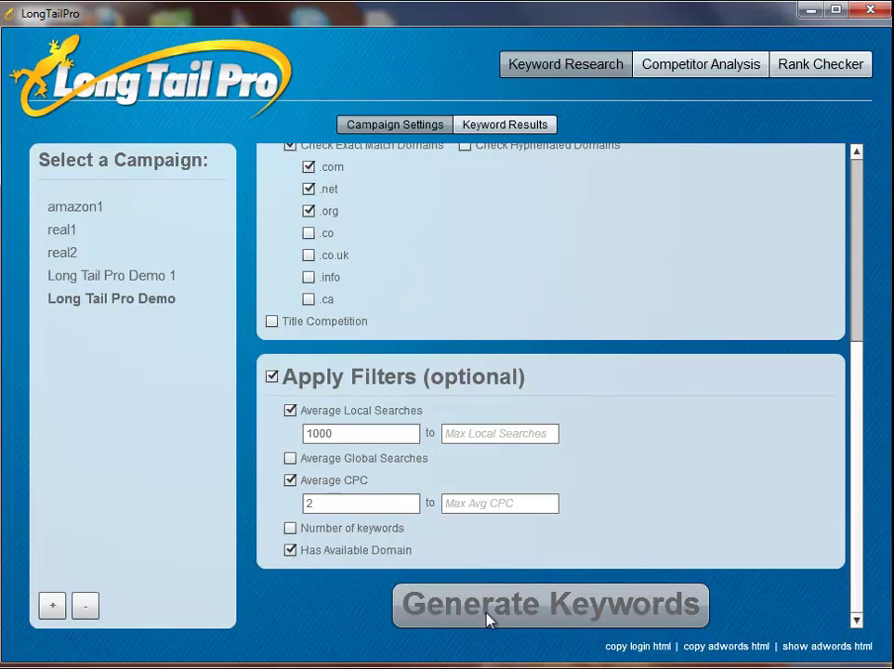
- Return to the Keyword Results tab listing the 122 keywords
left_click(487, 126)
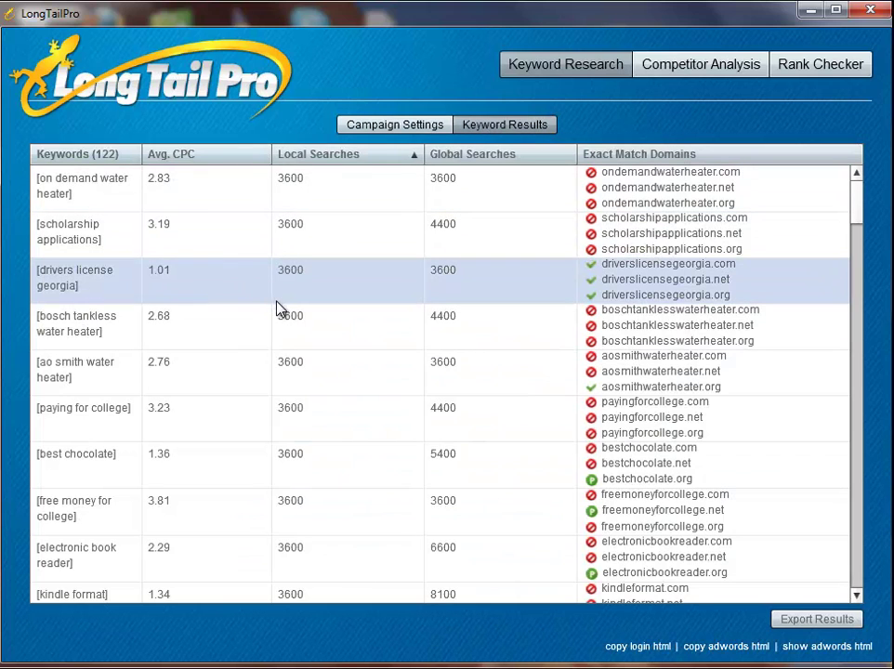